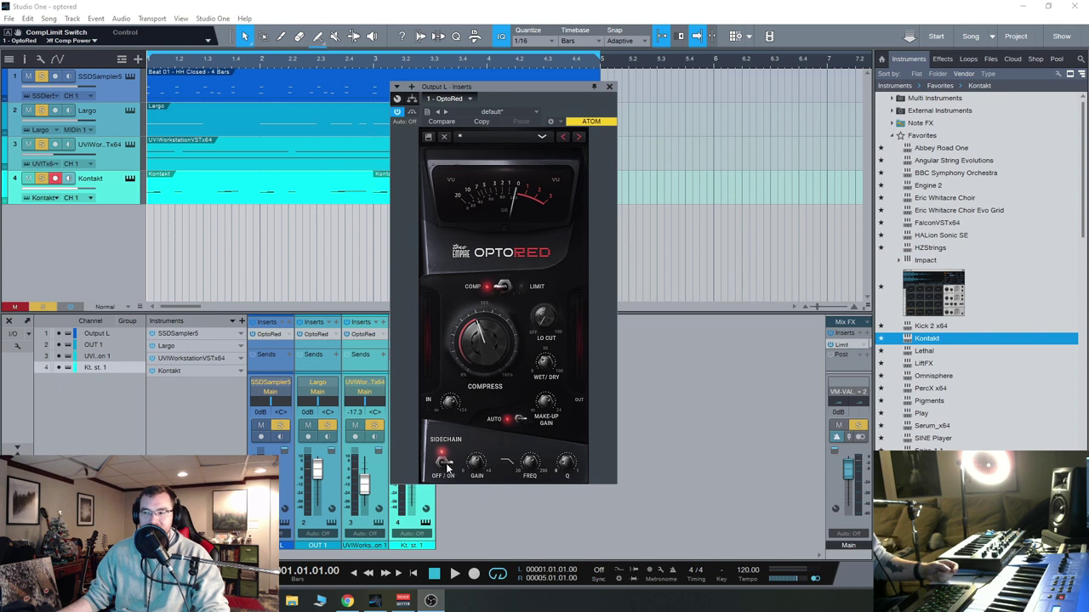
Switch off the drum channel's OptoRed sidechain and mute the Largo, UVIWorkstationVSTx64 and Kontakt tracks to isolate the drums
{"action": "left_click", "coordinate": [444, 467]}
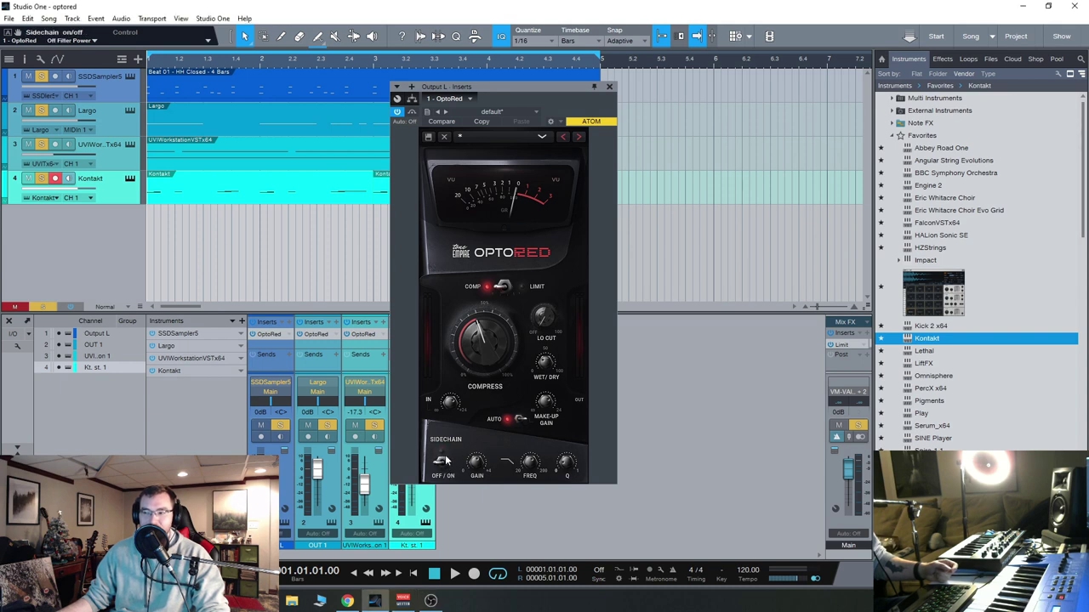
{"action": "left_click", "coordinate": [29, 110]}
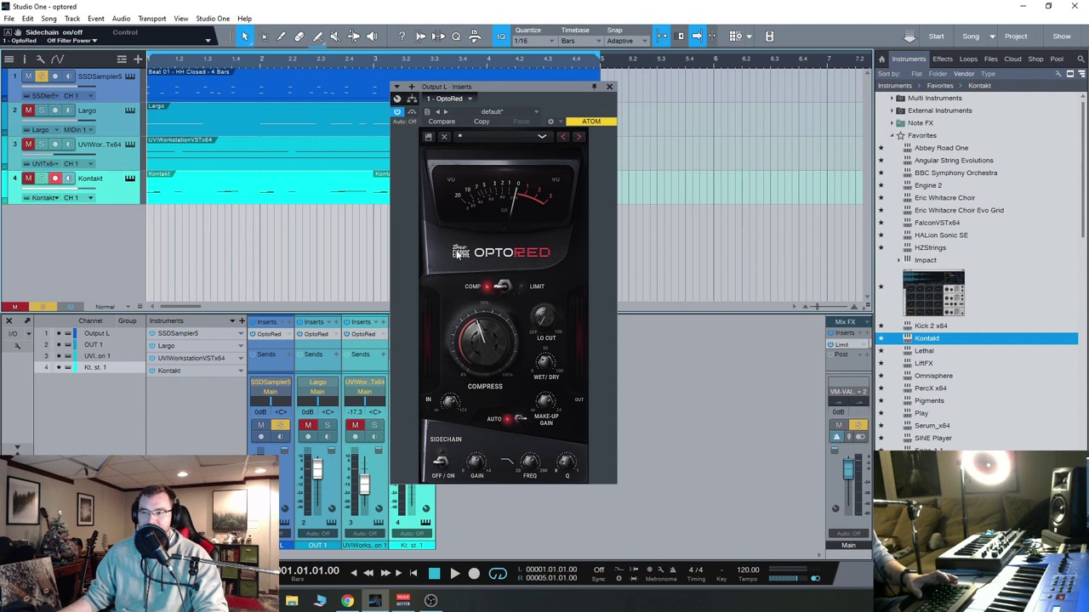
{"action": "left_click_drag", "start_coordinate": [547, 87], "coordinate": [719, 87]}
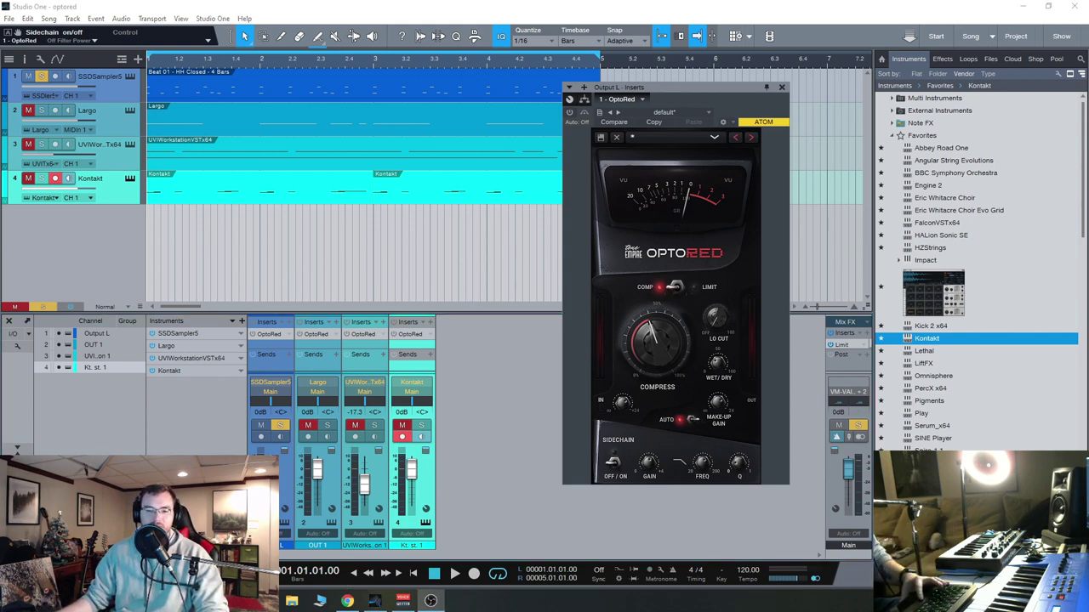
Play the drums dry from the start, then activate OptoRed on the SSDSampler5 channel to compare, and stop playback
{"action": "key", "text": "space"}
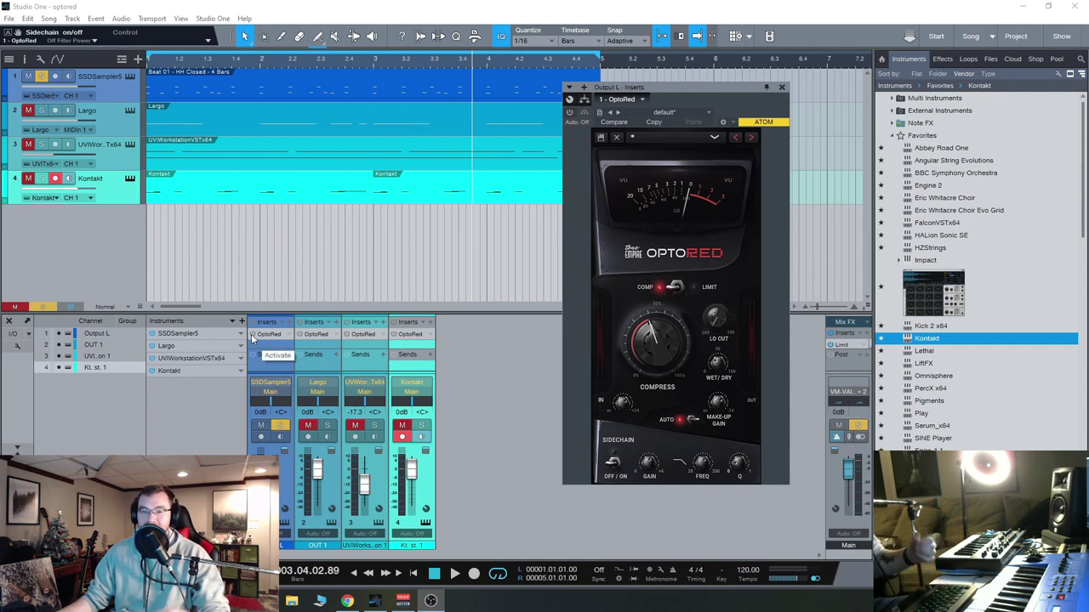
{"action": "left_click", "coordinate": [355, 574]}
{"action": "key", "text": "space"}
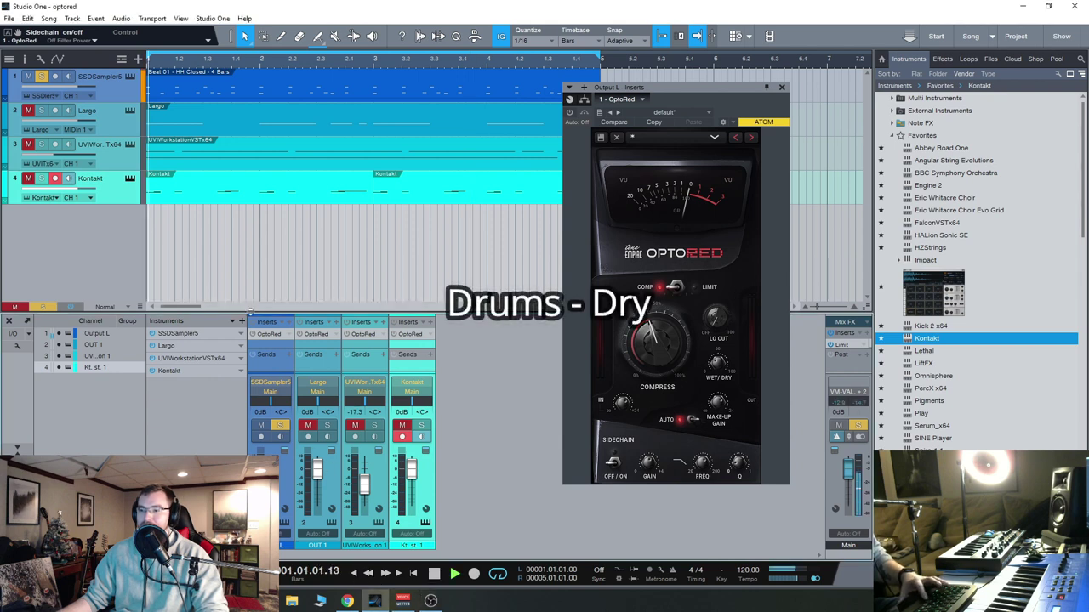
{"action": "left_click", "coordinate": [253, 338]}
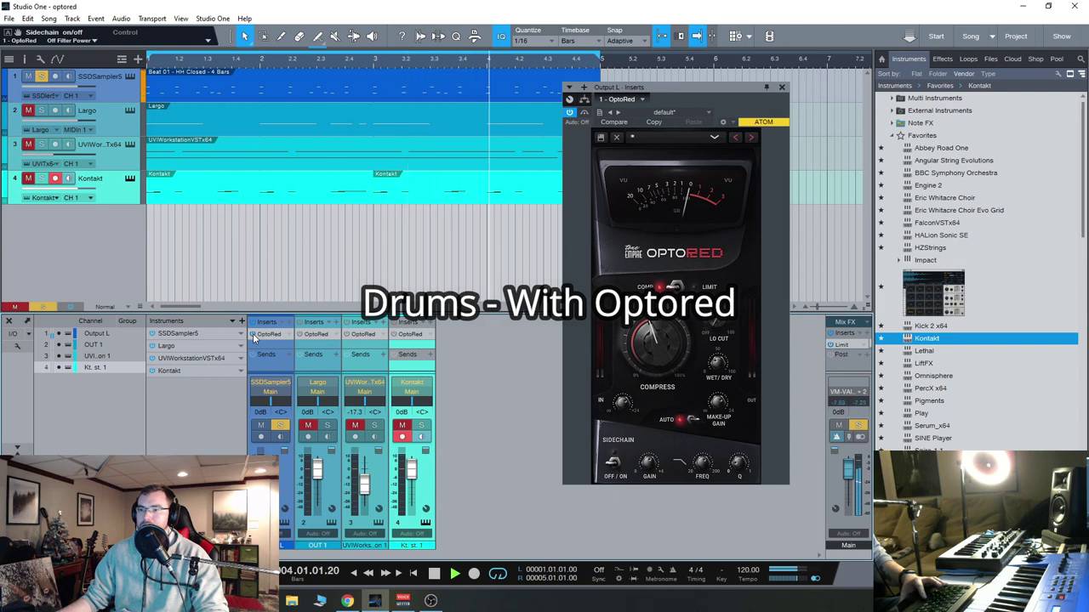
{"action": "left_click", "coordinate": [125, 88]}
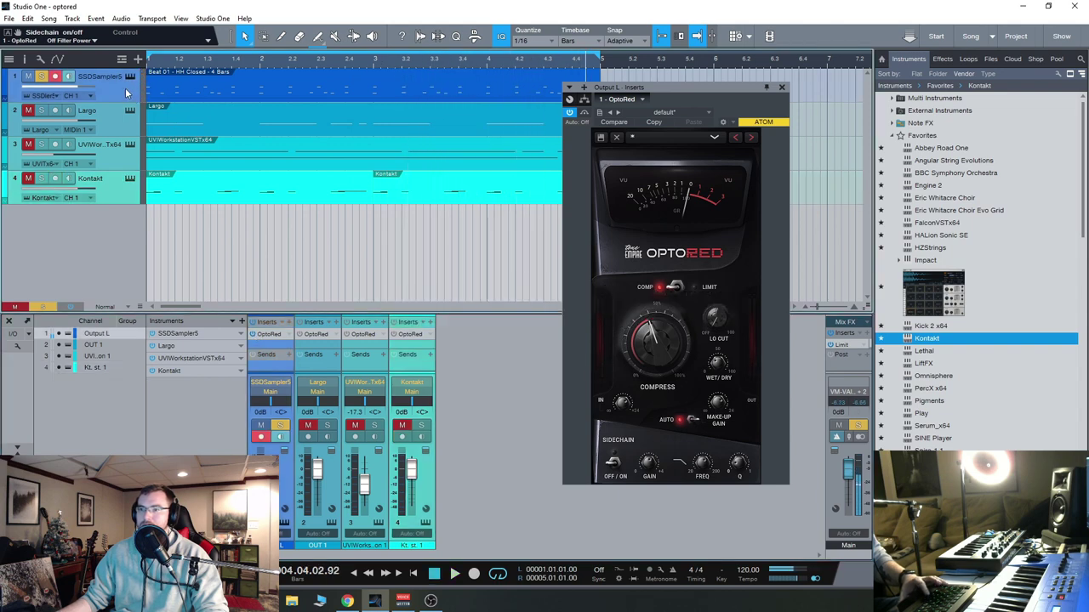
Reopen the drum channel's OptoRed, play from the start while comparing its sidechain on and off, and close the plug-in
{"action": "left_click_drag", "start_coordinate": [703, 92], "coordinate": [650, 87]}
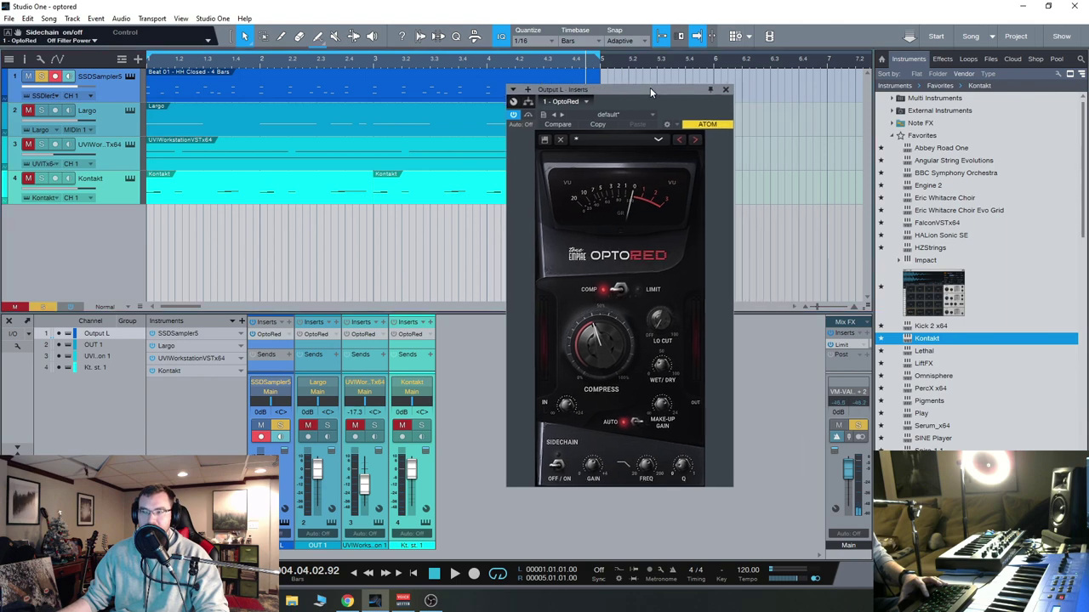
{"action": "left_click", "coordinate": [271, 334]}
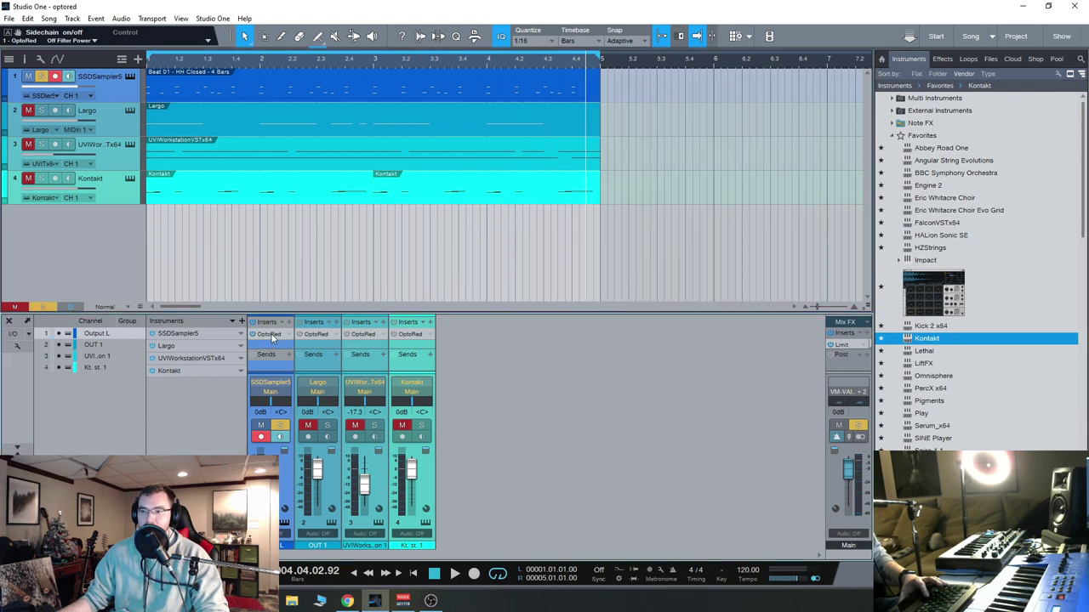
{"action": "left_click", "coordinate": [271, 336]}
{"action": "left_click_drag", "start_coordinate": [632, 103], "coordinate": [539, 85]}
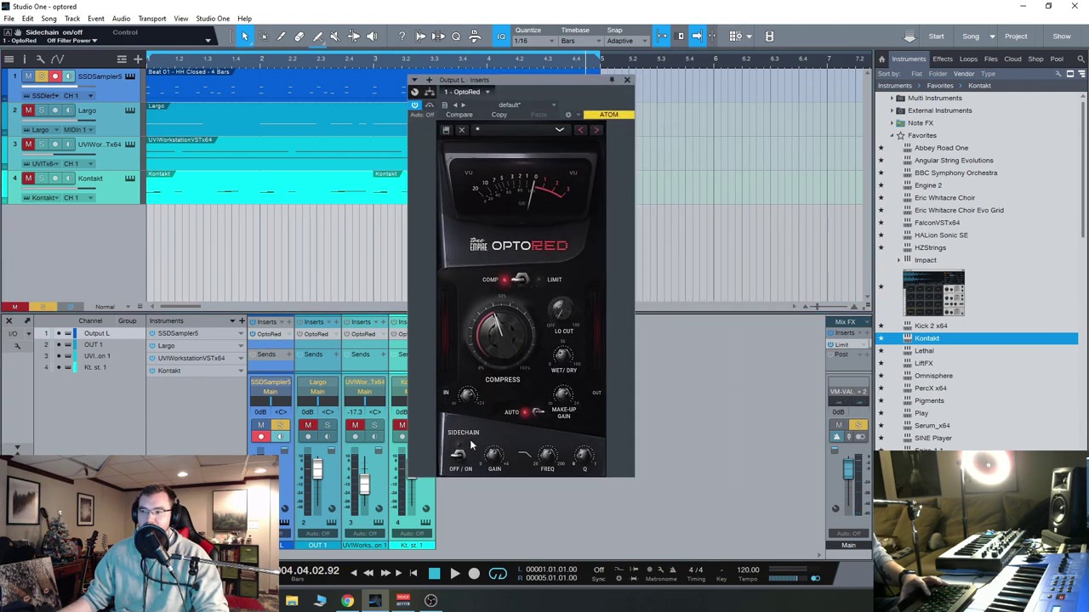
{"action": "left_click", "coordinate": [354, 574]}
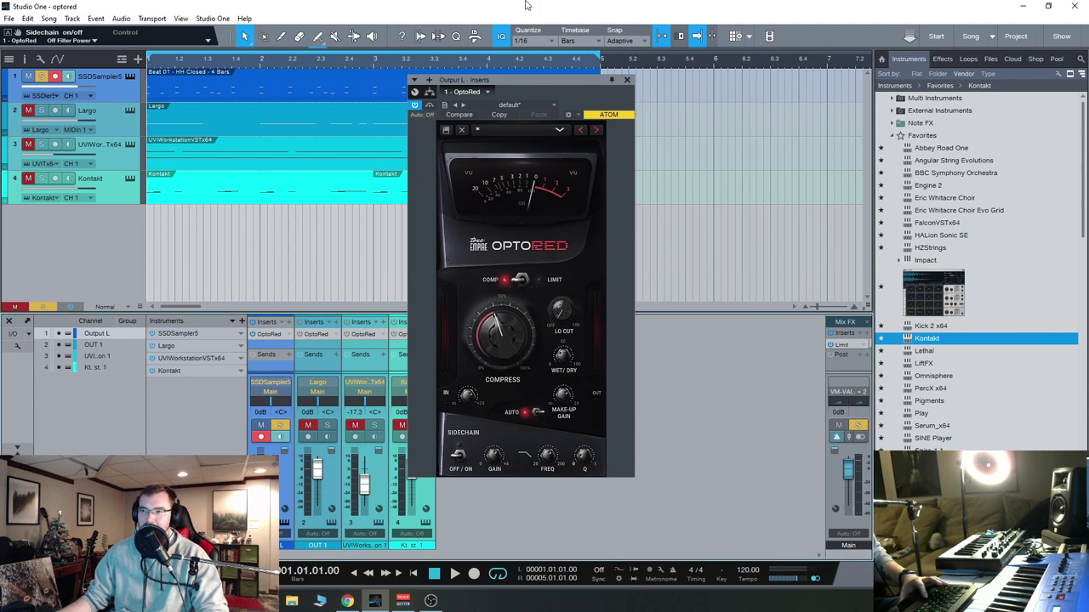
{"action": "key", "text": "space"}
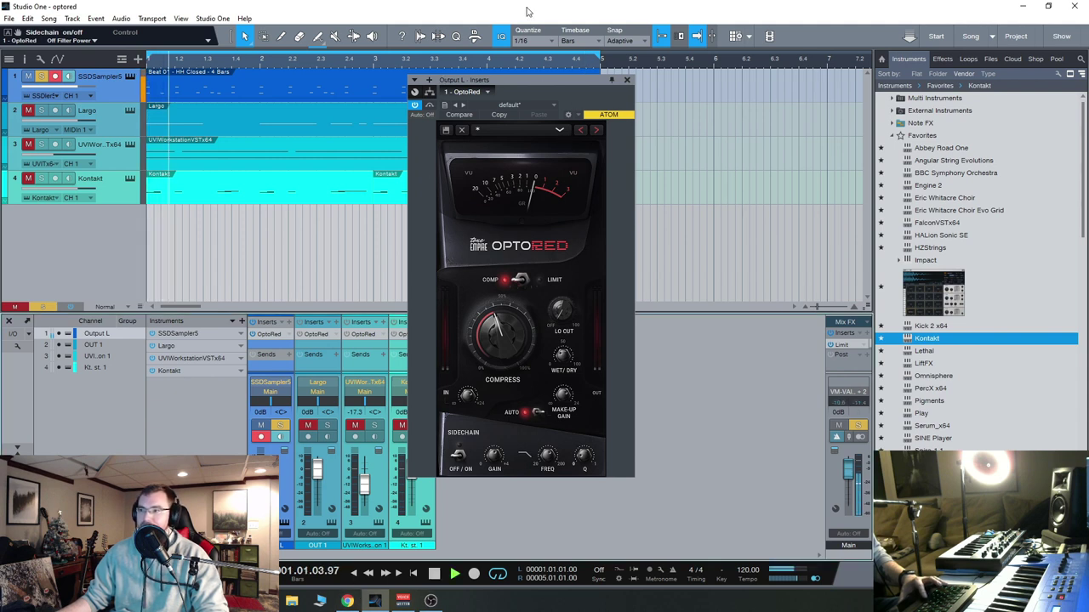
{"action": "left_click", "coordinate": [458, 458]}
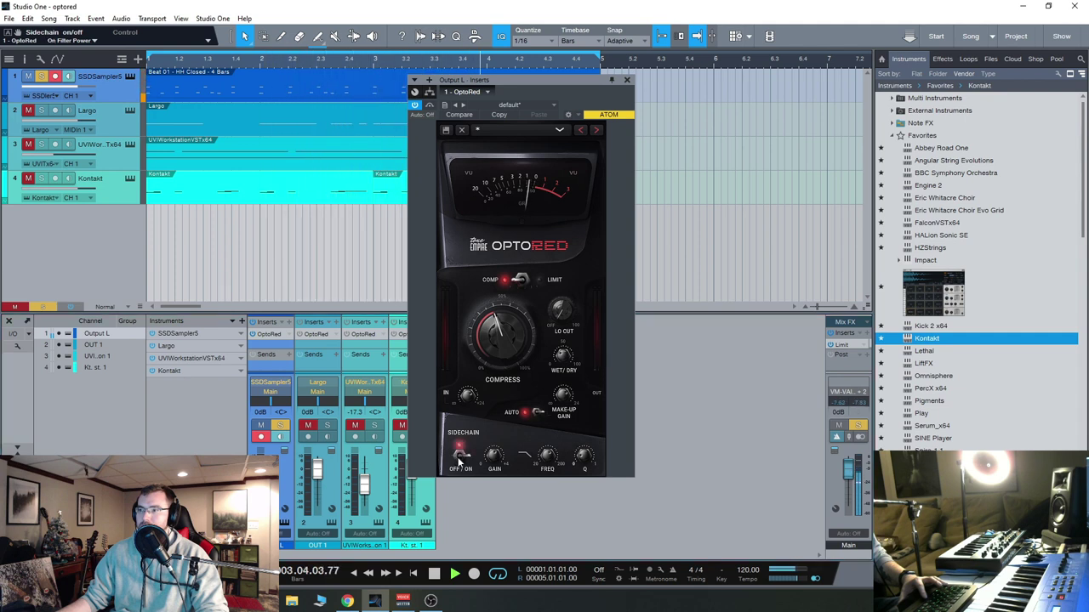
{"action": "left_click", "coordinate": [457, 457]}
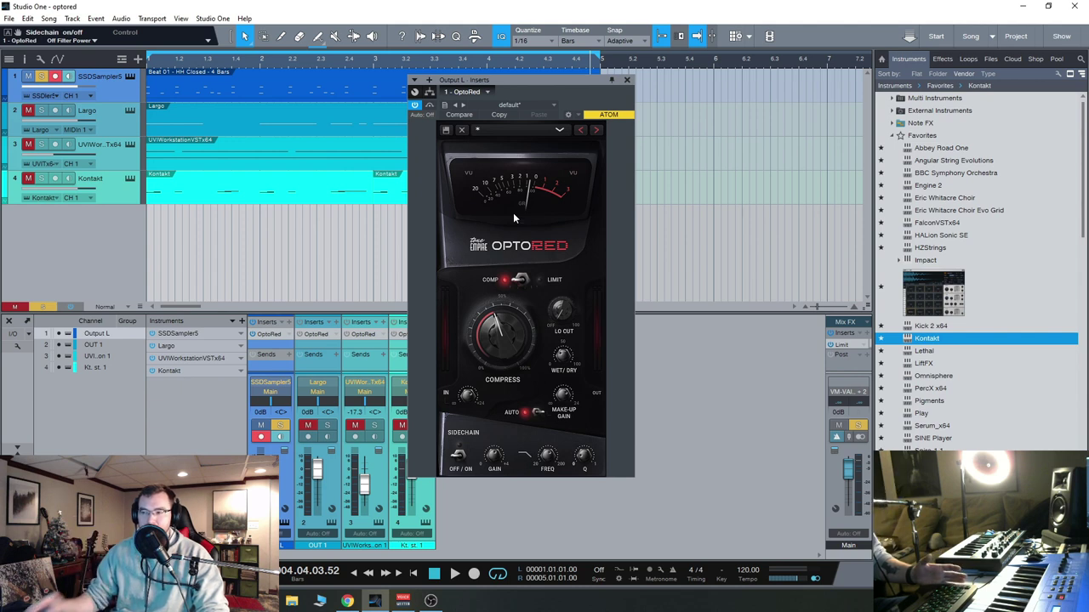
{"action": "left_click_drag", "start_coordinate": [580, 82], "coordinate": [610, 91]}
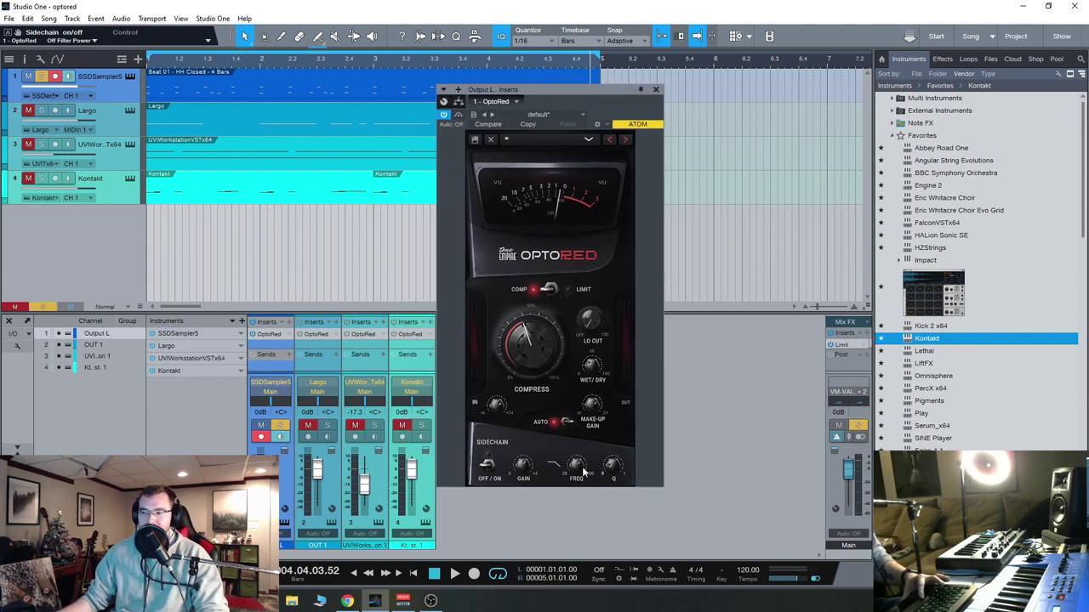
{"action": "left_click", "coordinate": [655, 90]}
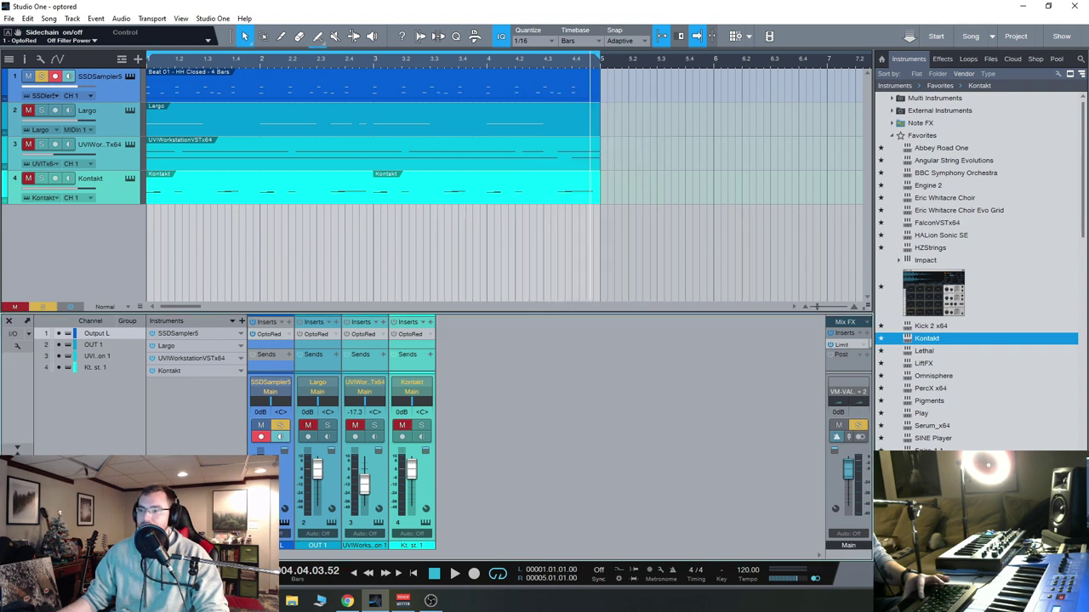
Solo the Largo track together with the SSDSampler5 drums and play both from the start
{"action": "left_click", "coordinate": [41, 111]}
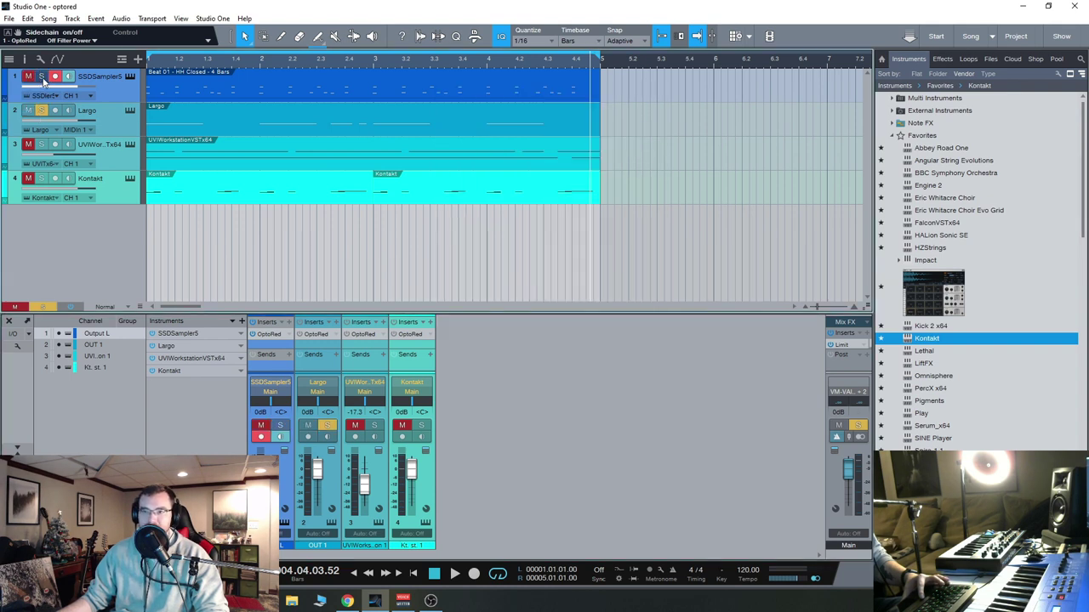
{"action": "left_click", "coordinate": [354, 574]}
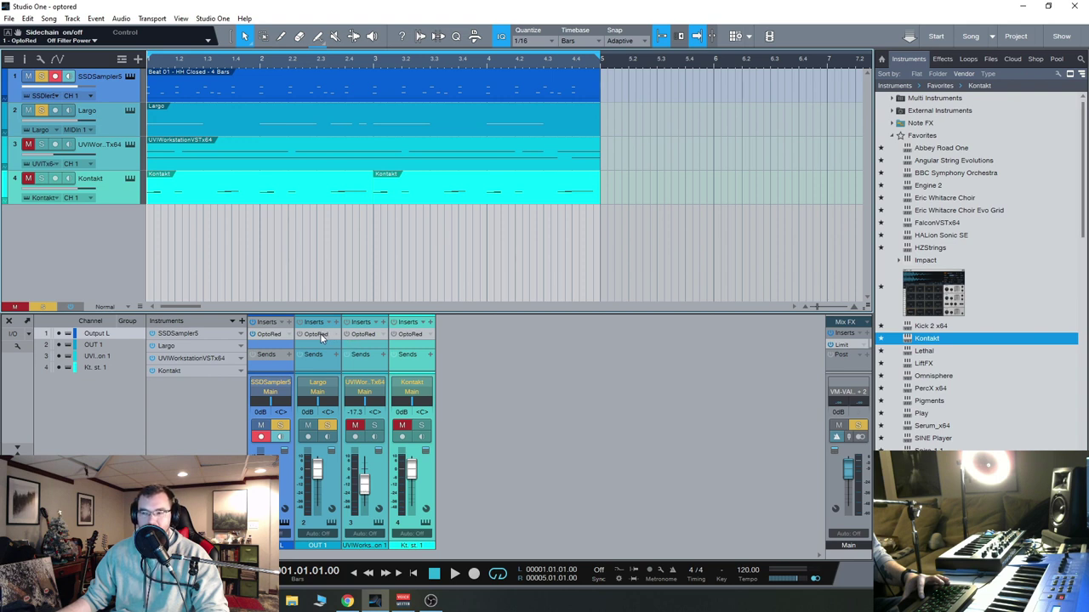
{"action": "key", "text": "space"}
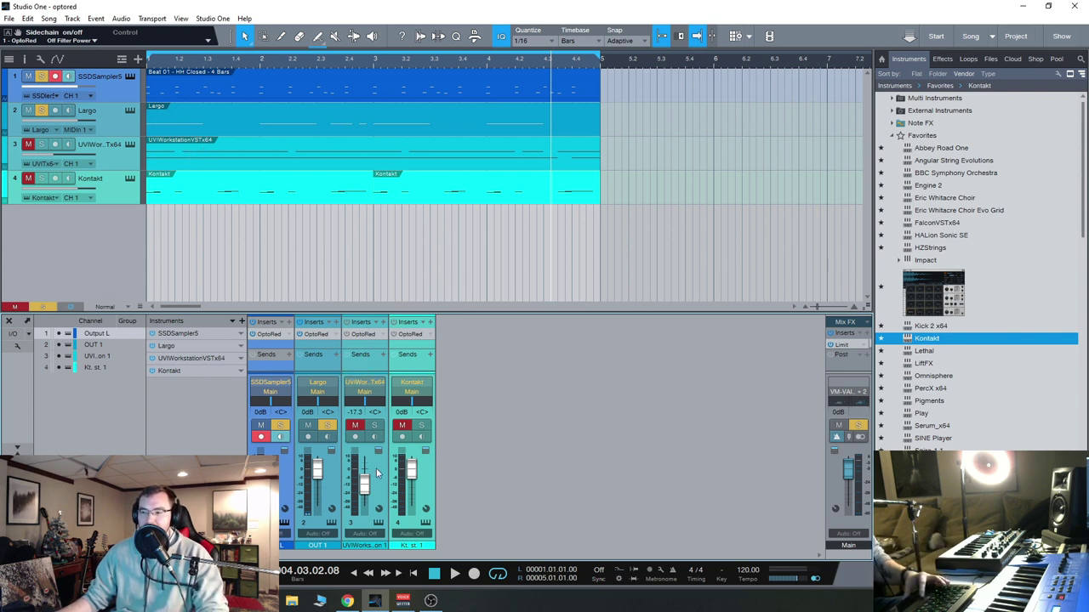
Solo only the UVIWorkstationVSTx64 guitar track and play it from the start, activating its OptoRed insert to compare
{"action": "left_click", "coordinate": [41, 146]}
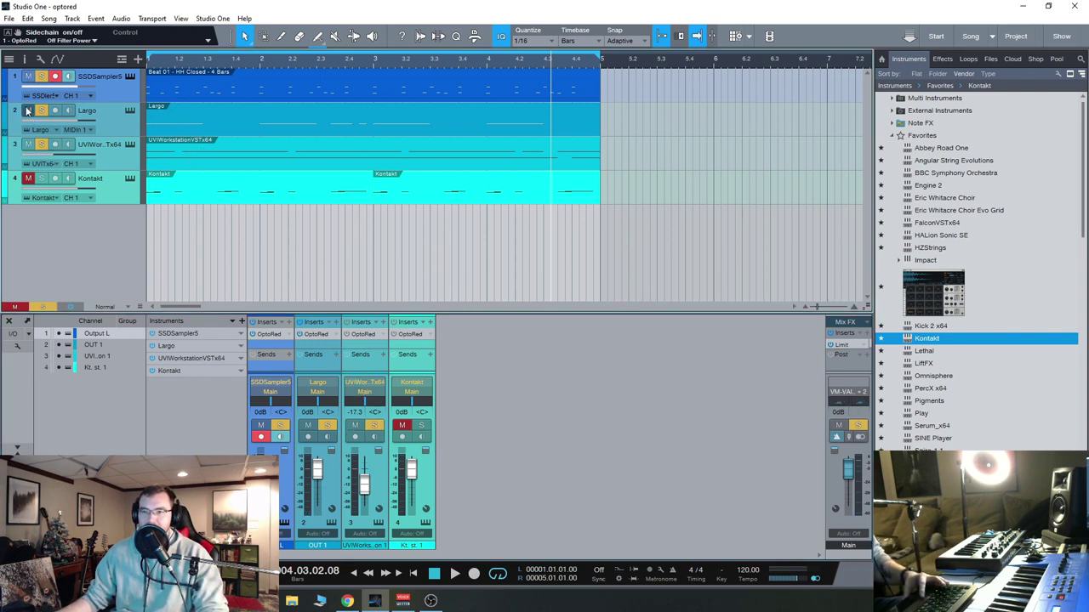
{"action": "left_click", "coordinate": [356, 574]}
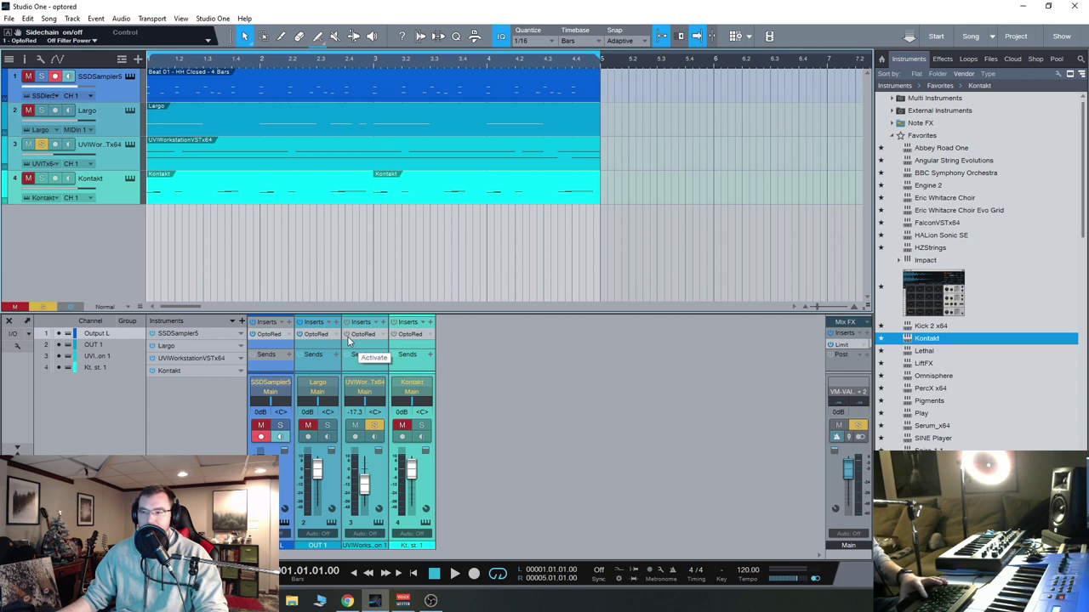
{"action": "key", "text": "space"}
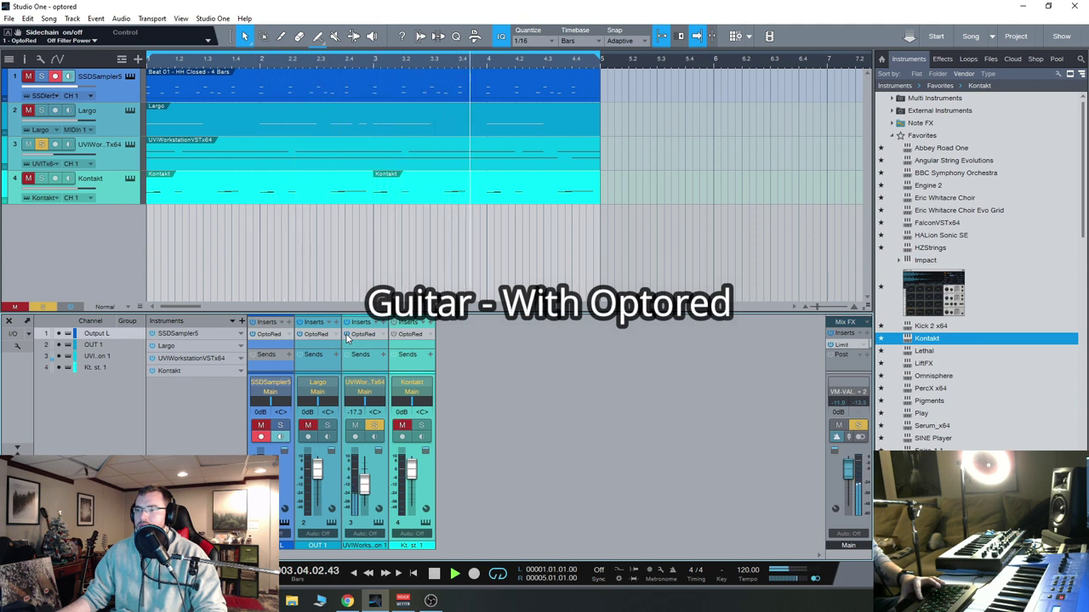
Solo only the Kontakt track and play it from the start, comparing it without and with its OptoRed insert
{"action": "left_click", "coordinate": [395, 337]}
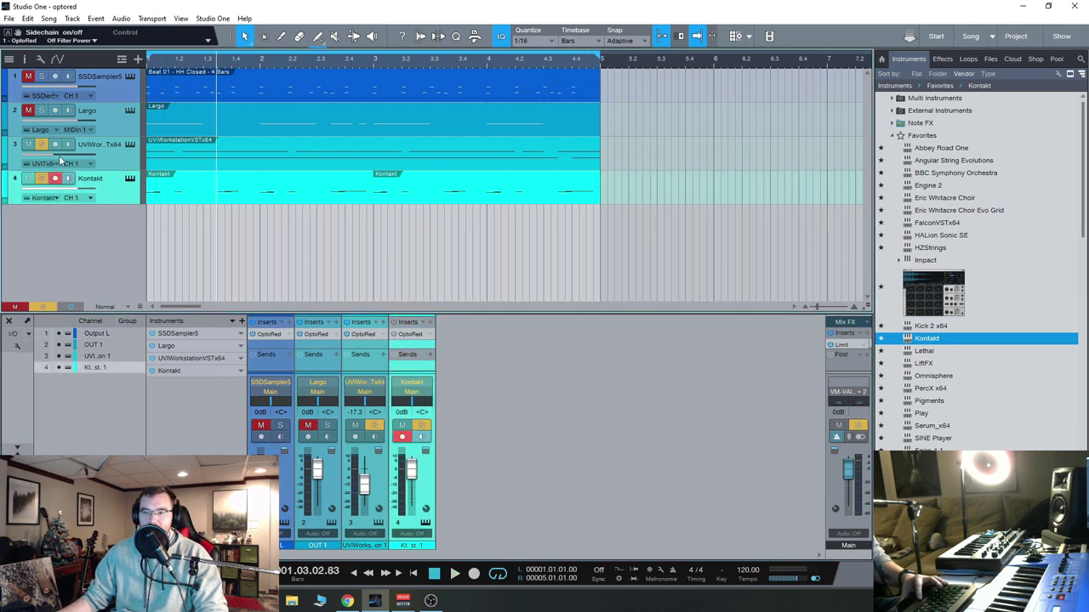
{"action": "left_click", "coordinate": [355, 575]}
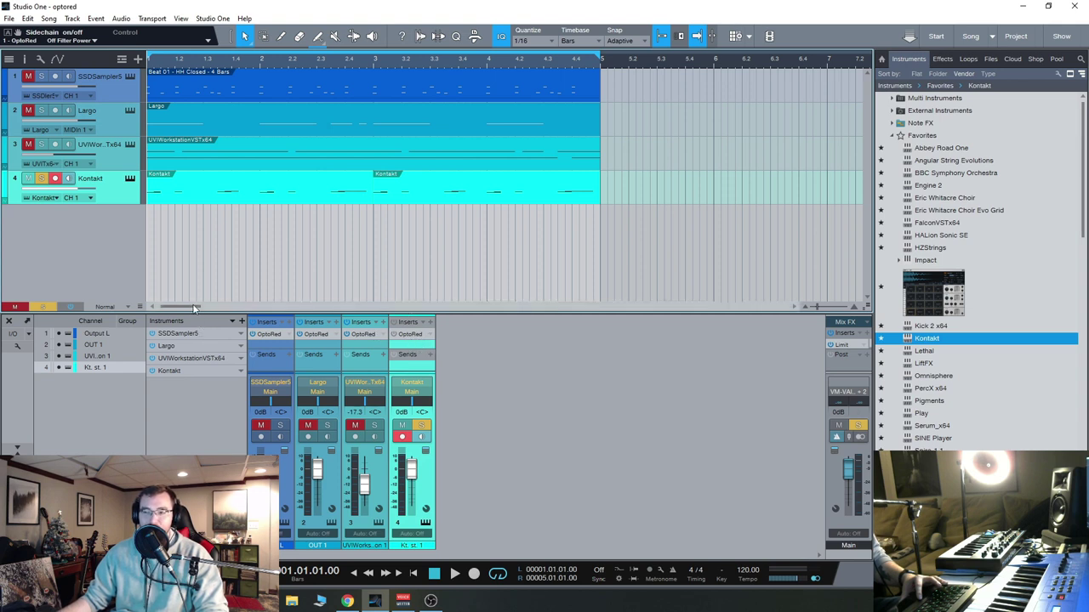
{"action": "key", "text": "space"}
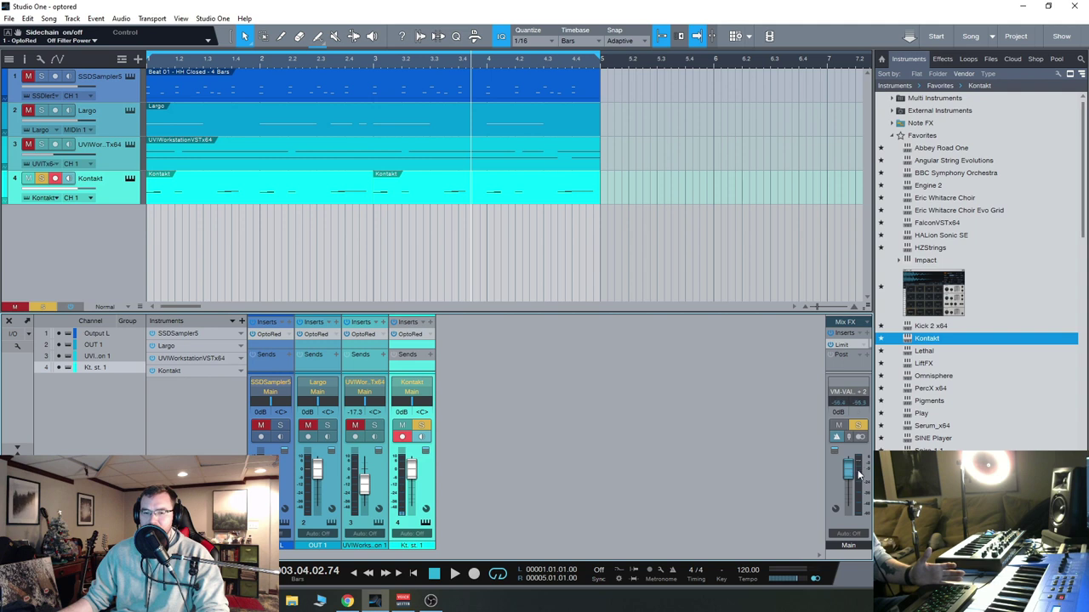
Replace the Limit plug-in on the main output with Tone Empire's OptoRed, switched to limit mode, and close its window
{"action": "left_click", "coordinate": [863, 347]}
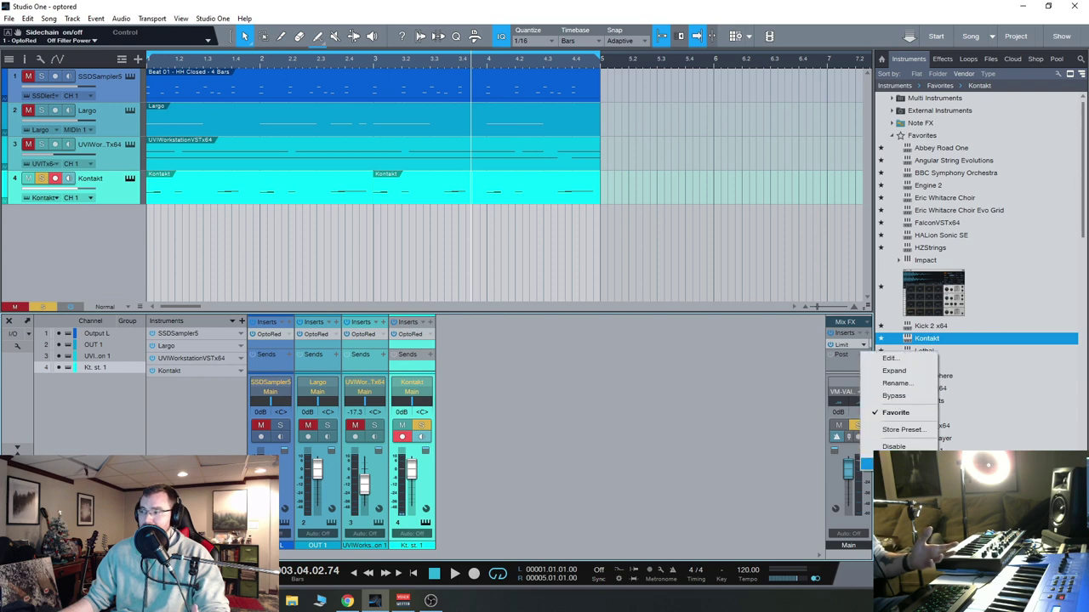
{"action": "left_click", "coordinate": [893, 461]}
{"action": "left_click", "coordinate": [865, 334]}
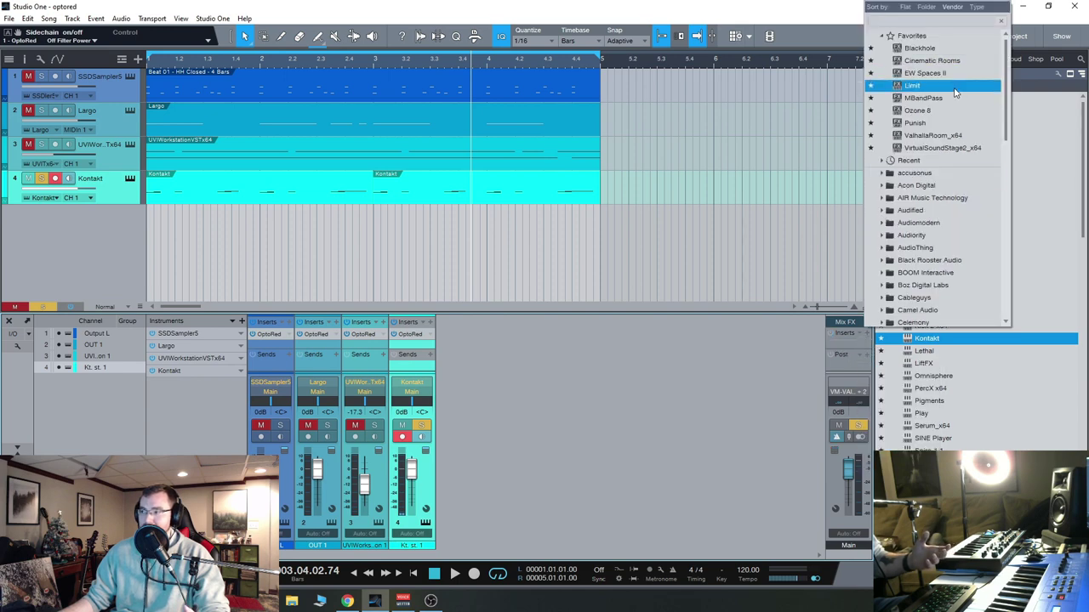
{"action": "scroll", "coordinate": [943, 189], "scroll_direction": "down", "scroll_amount": 5}
{"action": "scroll", "coordinate": [943, 189], "scroll_direction": "down", "scroll_amount": 5}
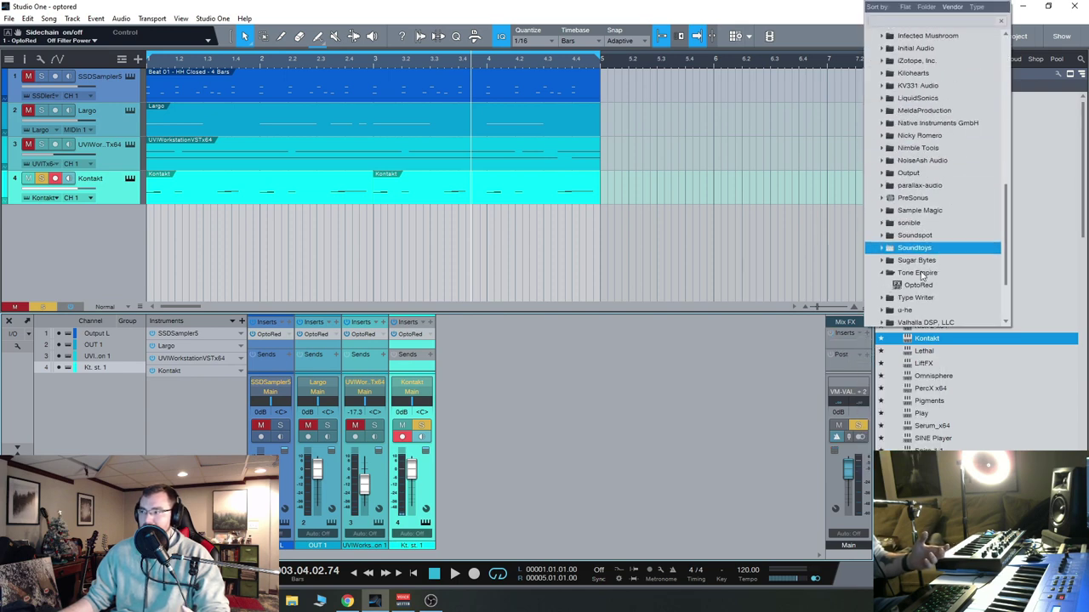
{"action": "left_click", "coordinate": [919, 282]}
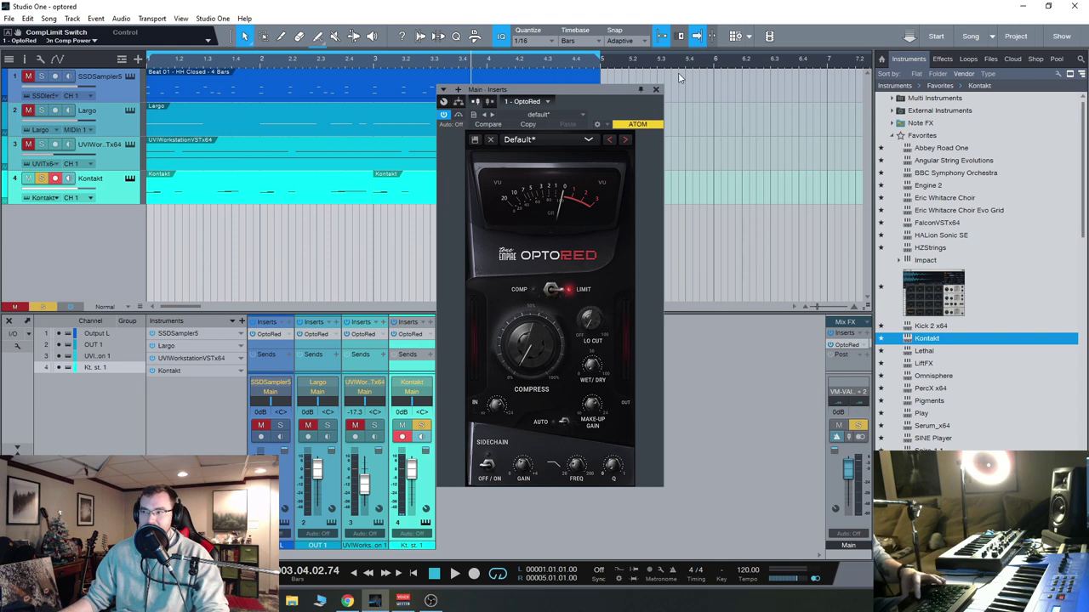
{"action": "left_click", "coordinate": [655, 89]}
Solo all four tracks and play the full mix from the start, comparing it without and with the channel OptoRed inserts
{"action": "left_click", "coordinate": [30, 78]}
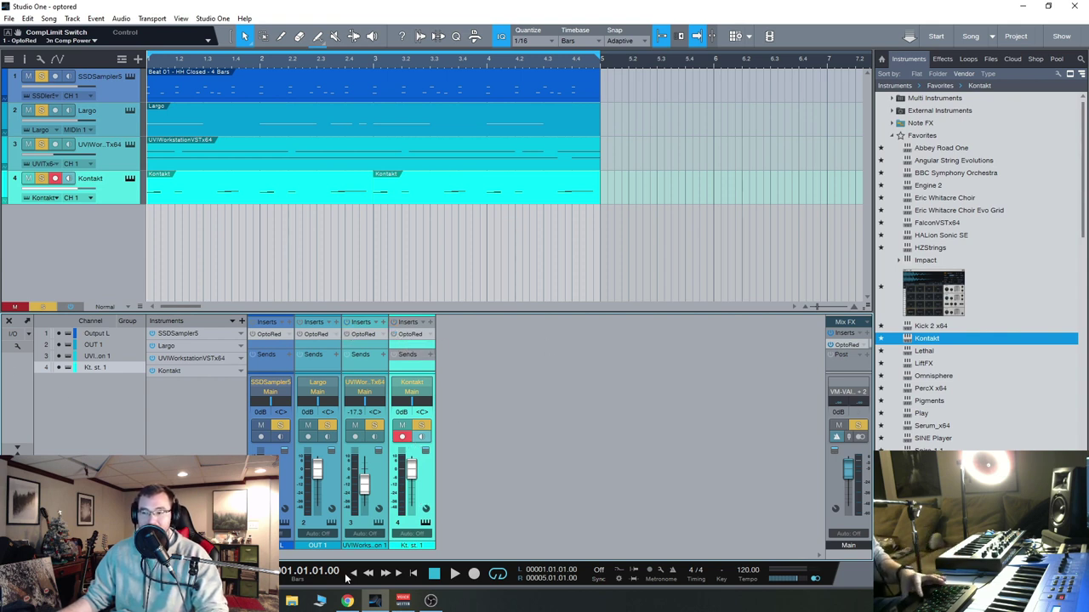
{"action": "key", "text": "space"}
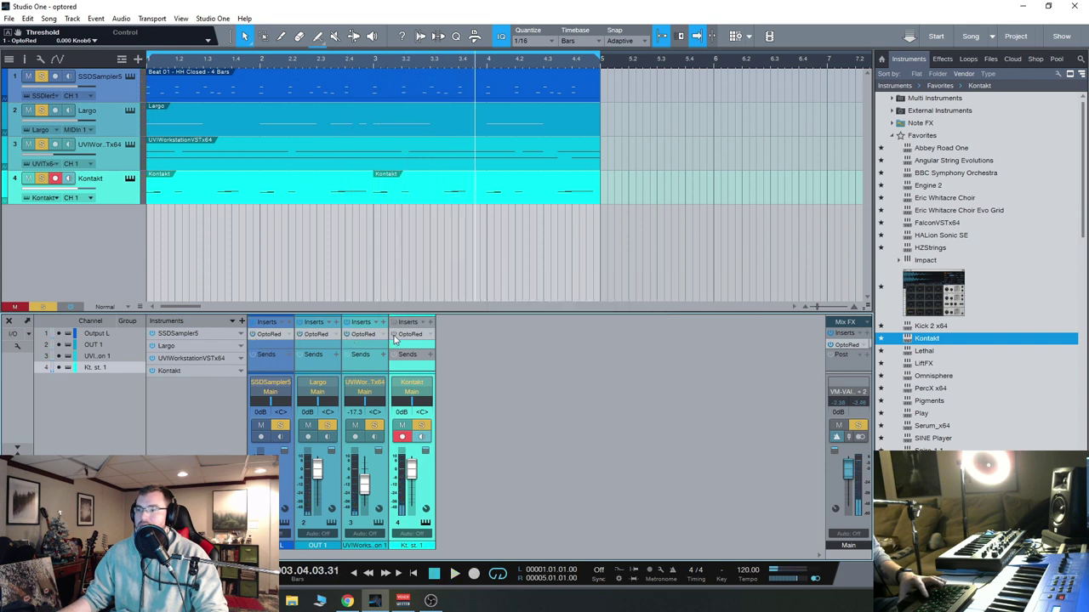
{"action": "left_click", "coordinate": [355, 574]}
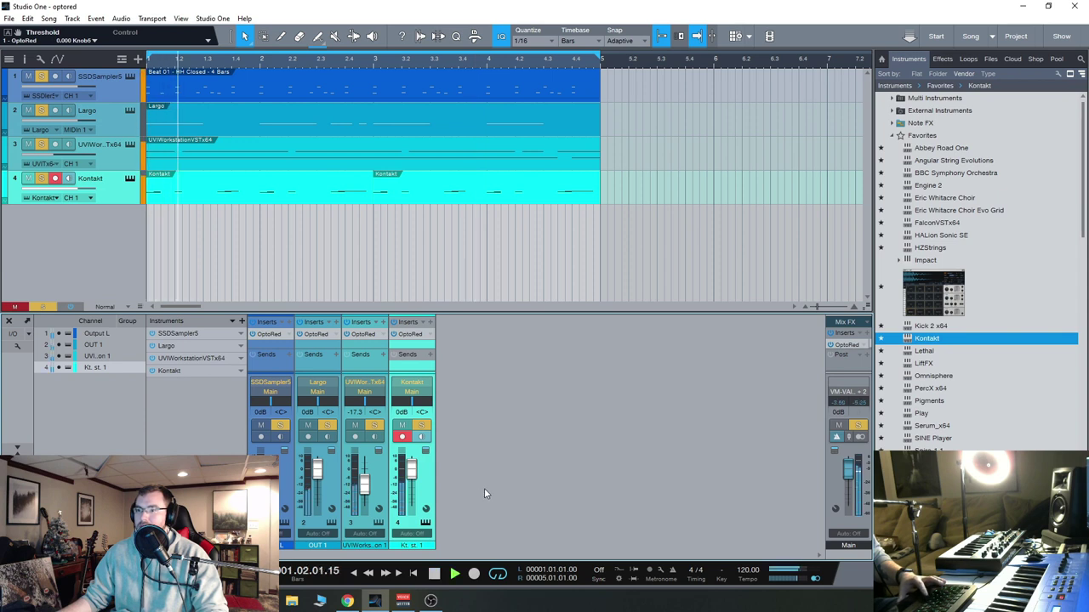